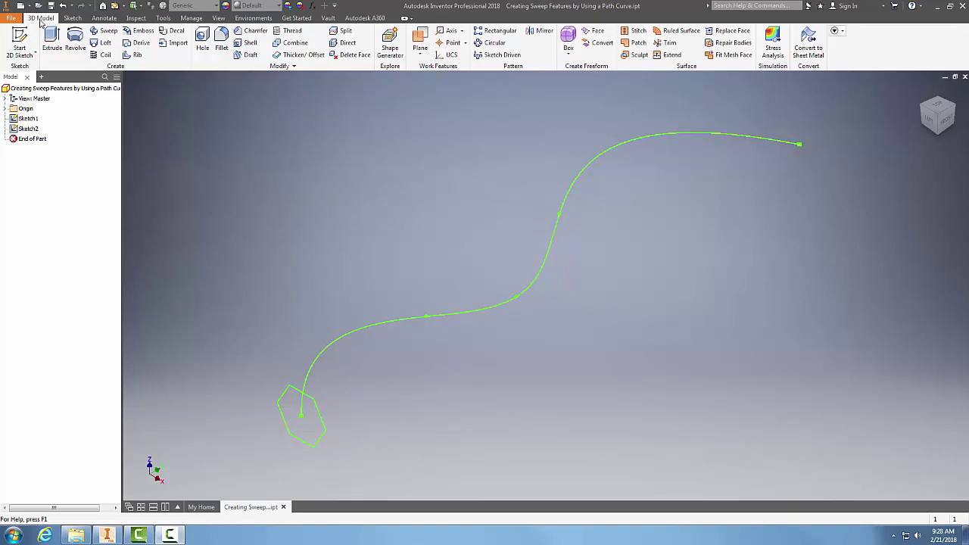
Sweep the hexagon profile along the S-path with Path type and Path orientation.
click(103, 30)
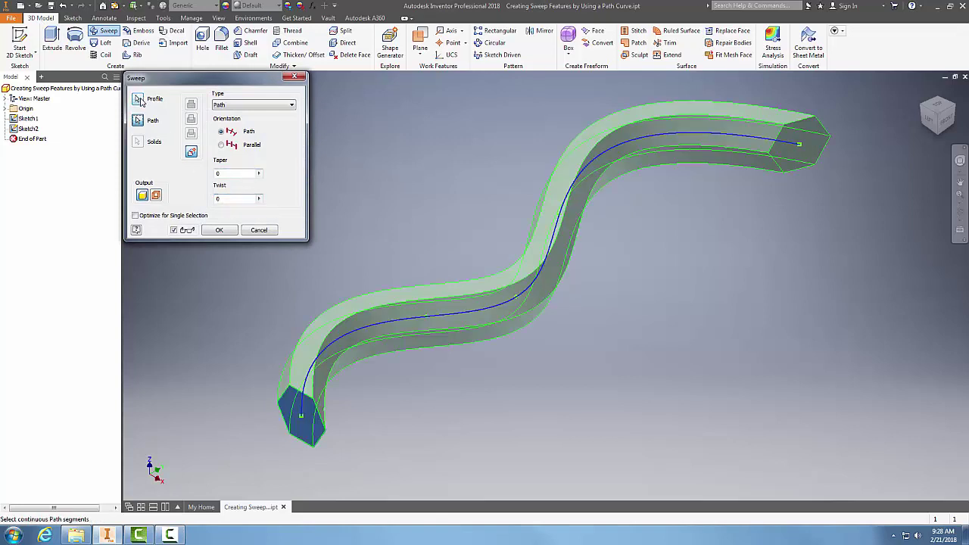
click(141, 100)
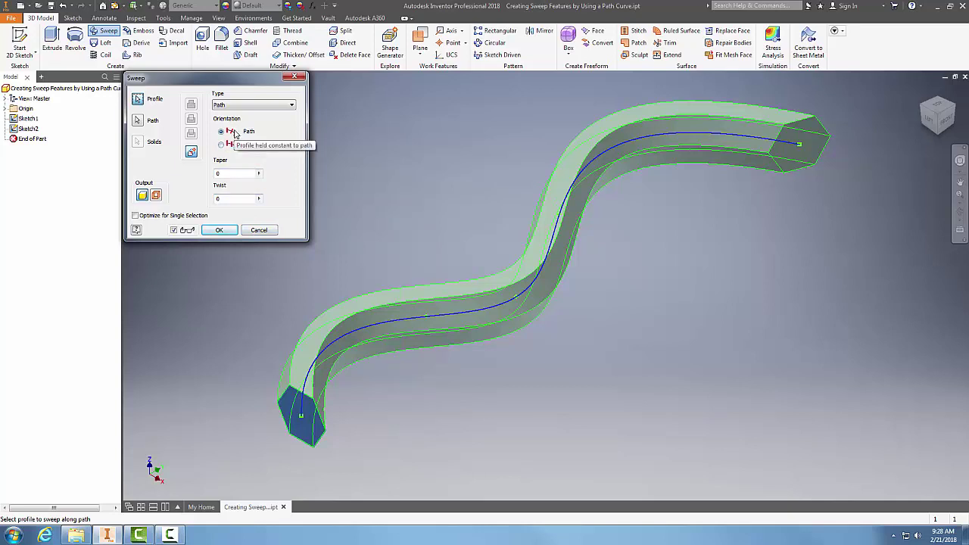
click(291, 105)
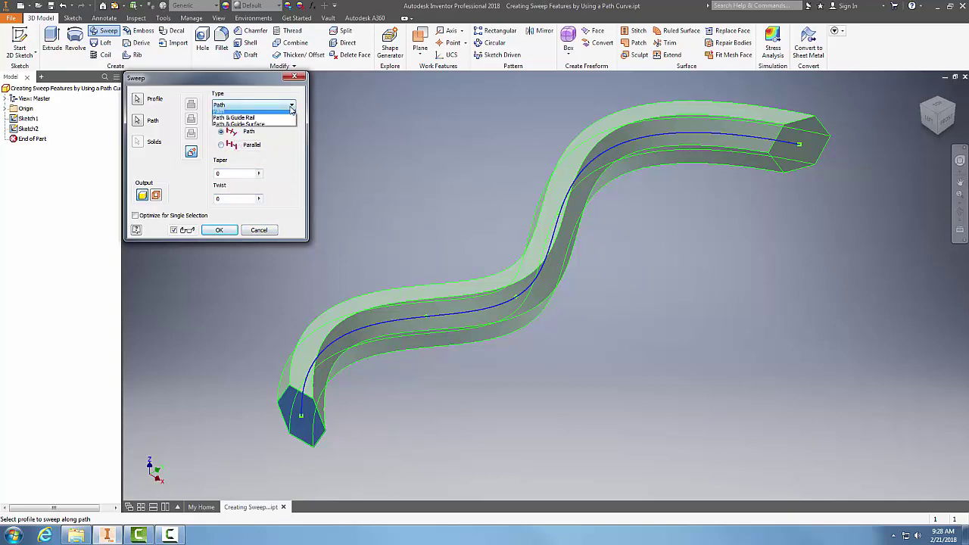
click(240, 114)
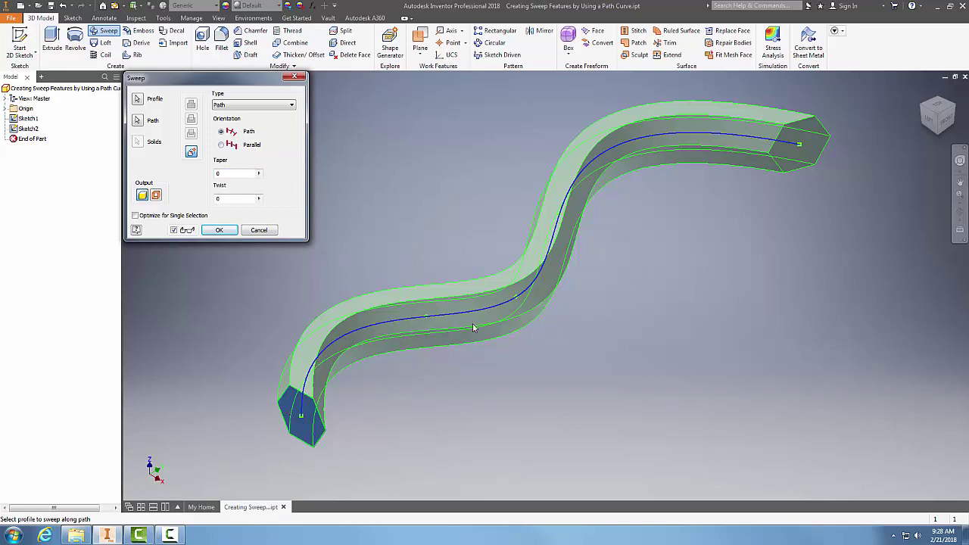
click(217, 231)
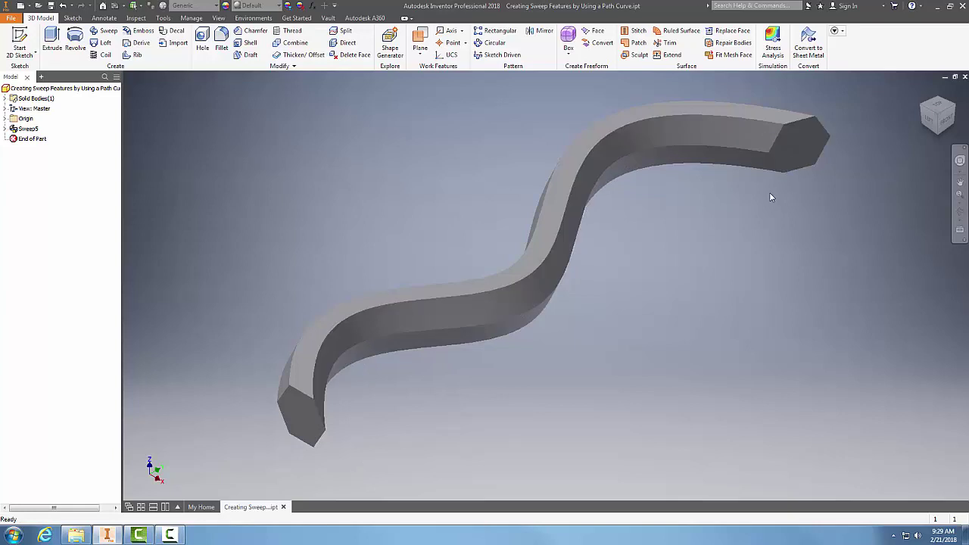
Undo the first sweep, create a Parallel-oriented hexagon sweep, then undo it too.
click(64, 6)
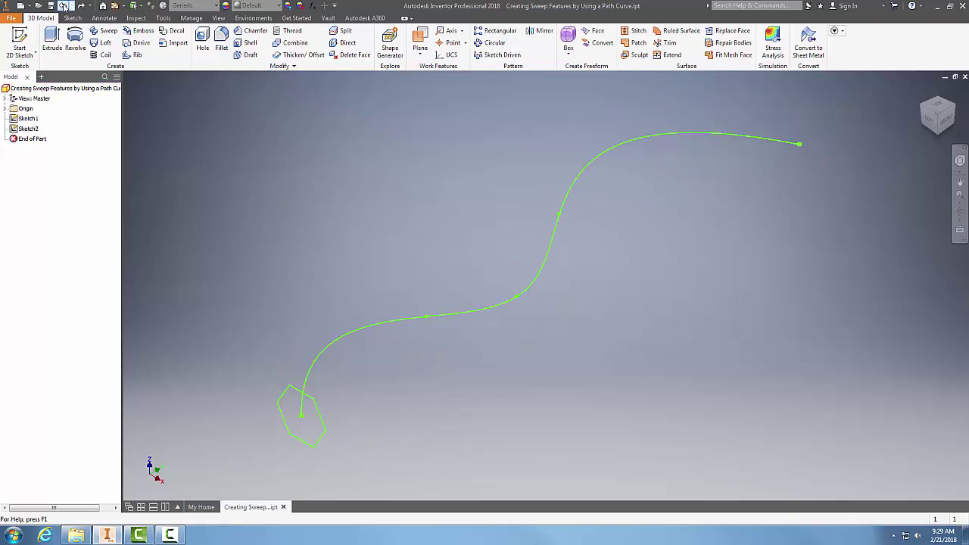
click(105, 30)
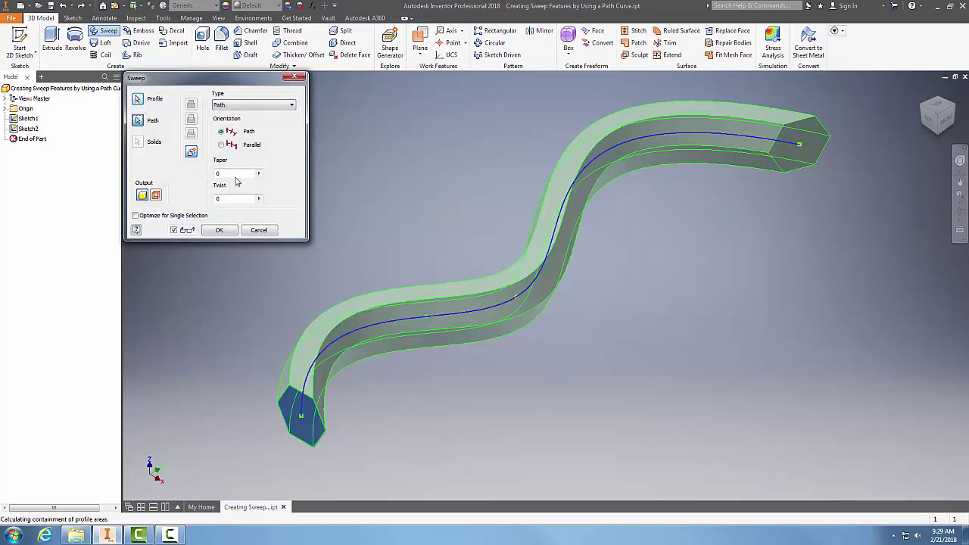
click(140, 100)
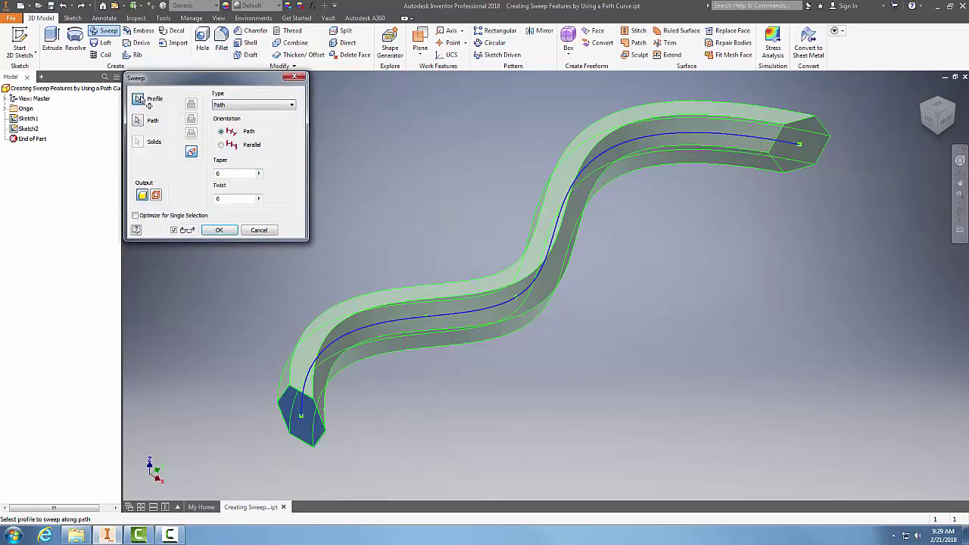
click(296, 403)
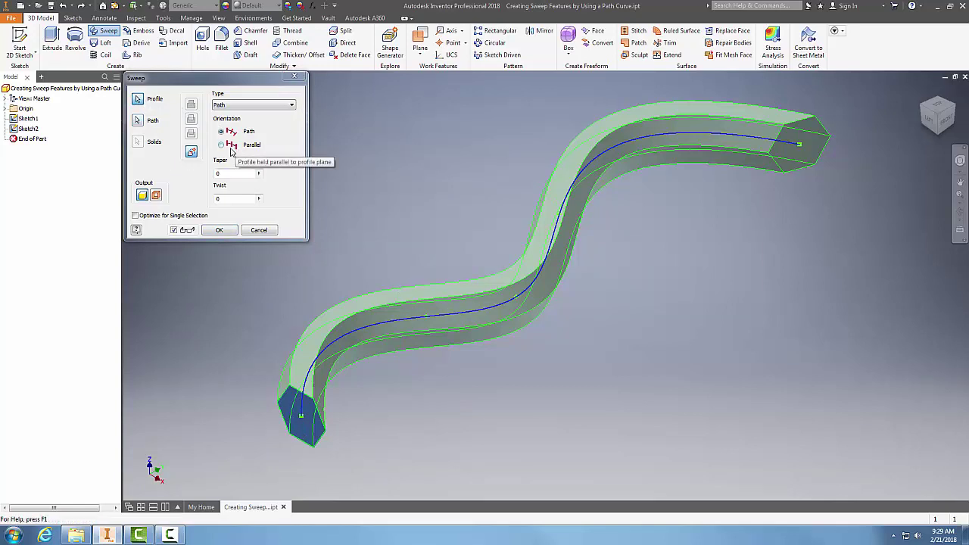
click(221, 145)
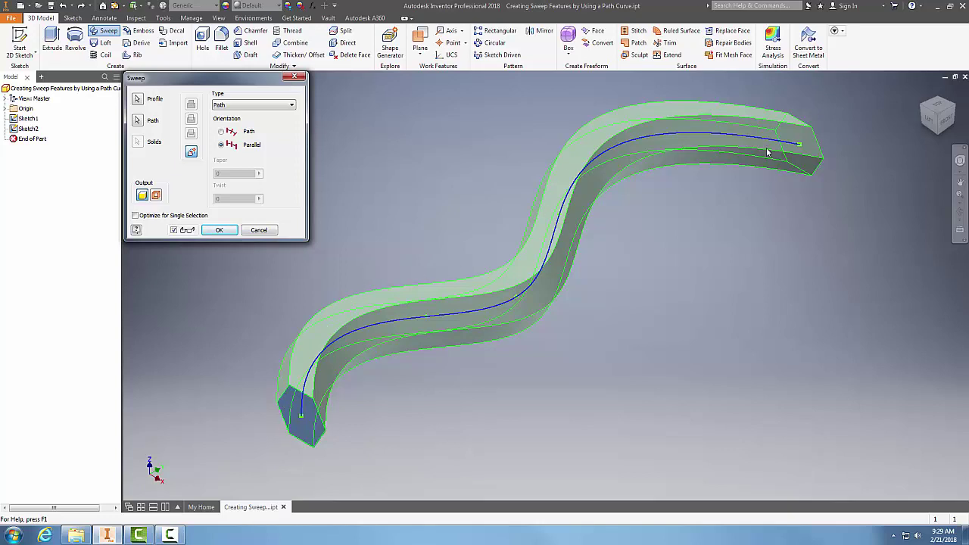
click(219, 230)
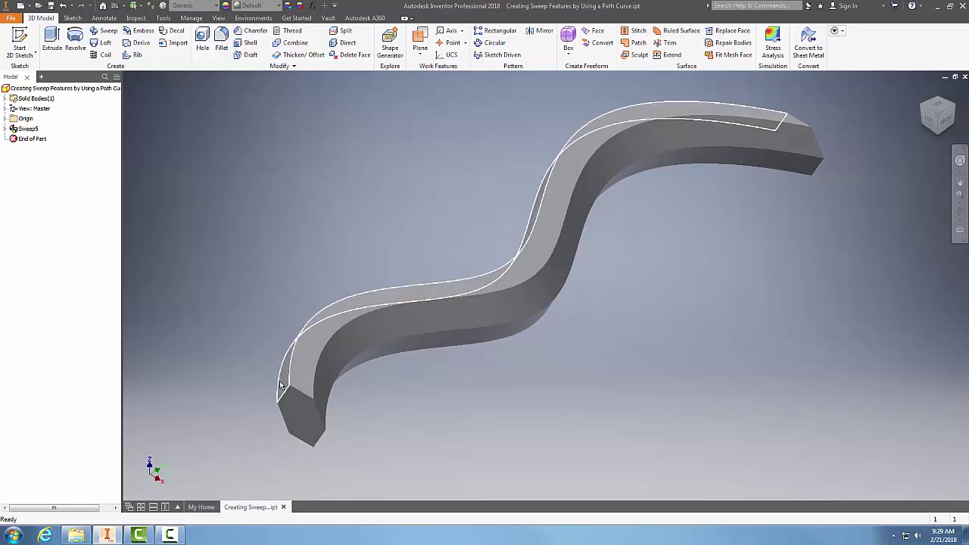
click(63, 6)
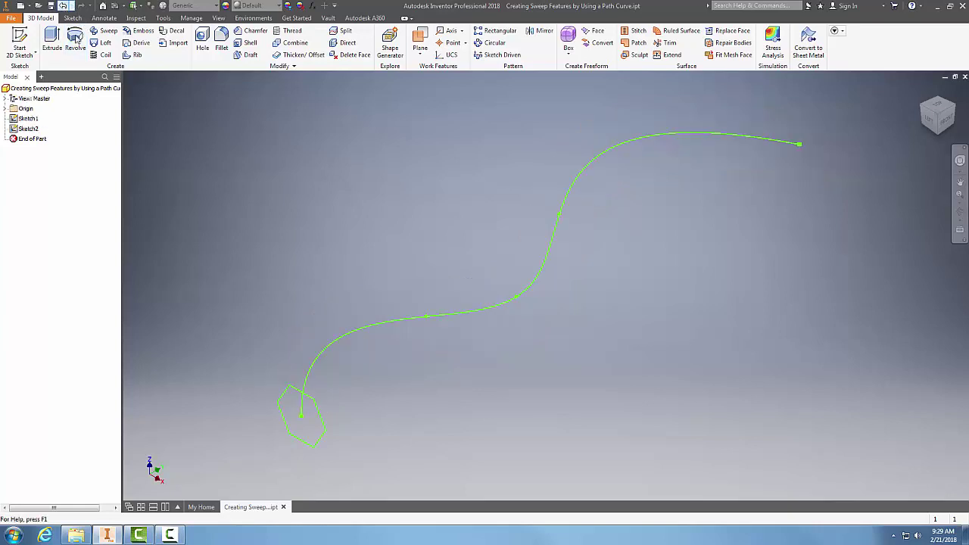
Start a new hexagon sweep along the S-curve, keeping the Path sweep type.
click(106, 31)
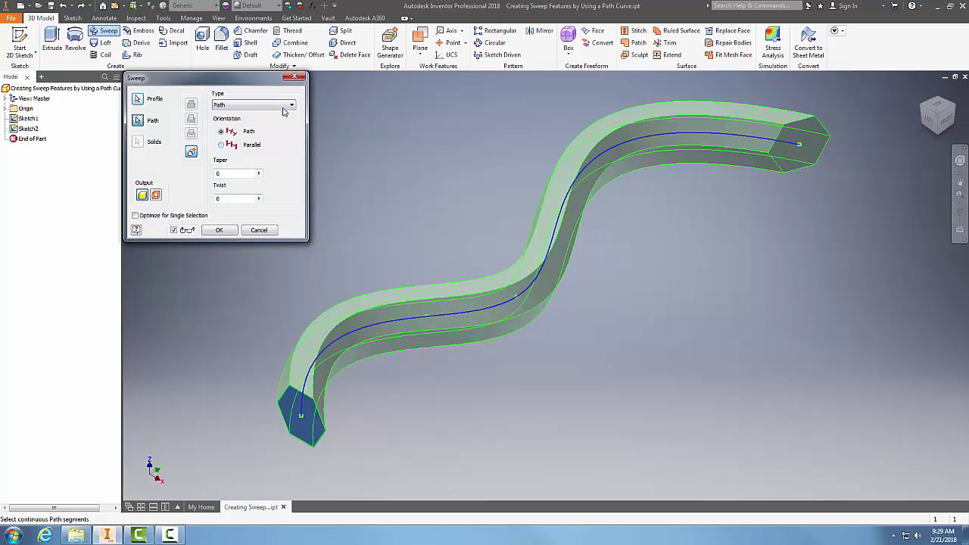
click(292, 106)
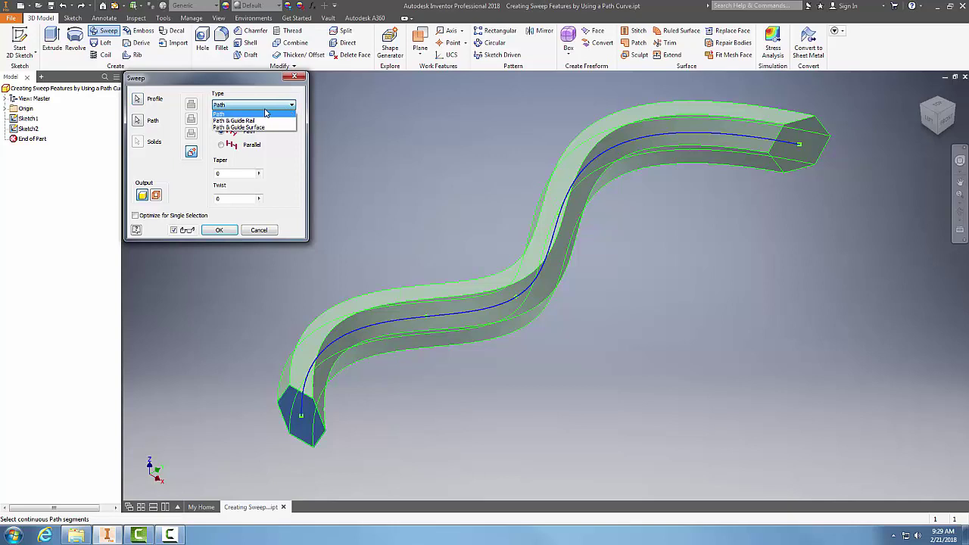
click(225, 115)
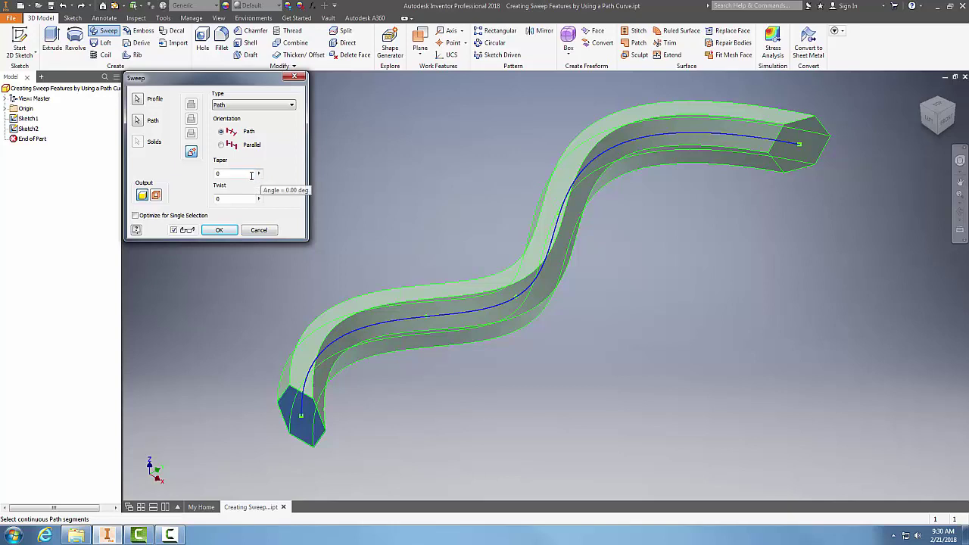
Preview a taper value of 02, then reset the taper to 0.
double_click(230, 175)
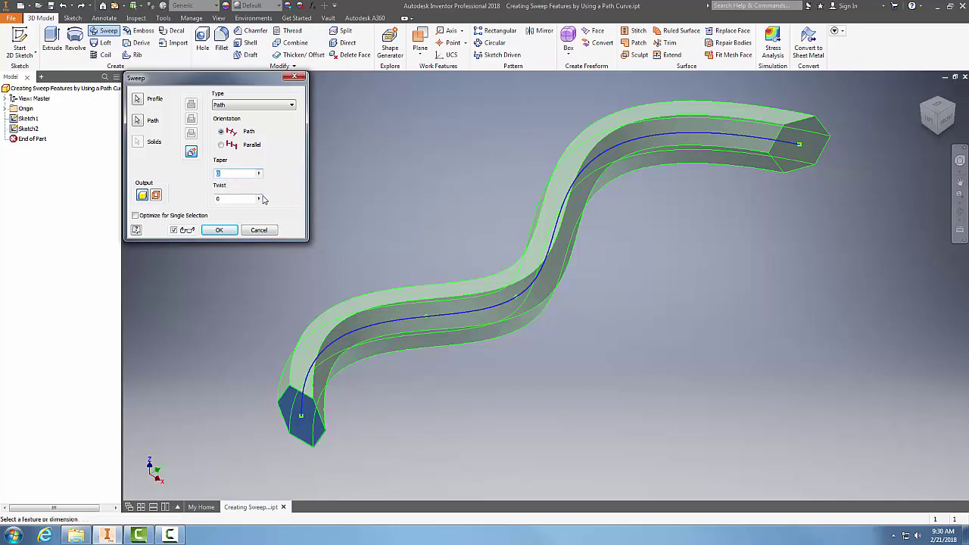
text(10)
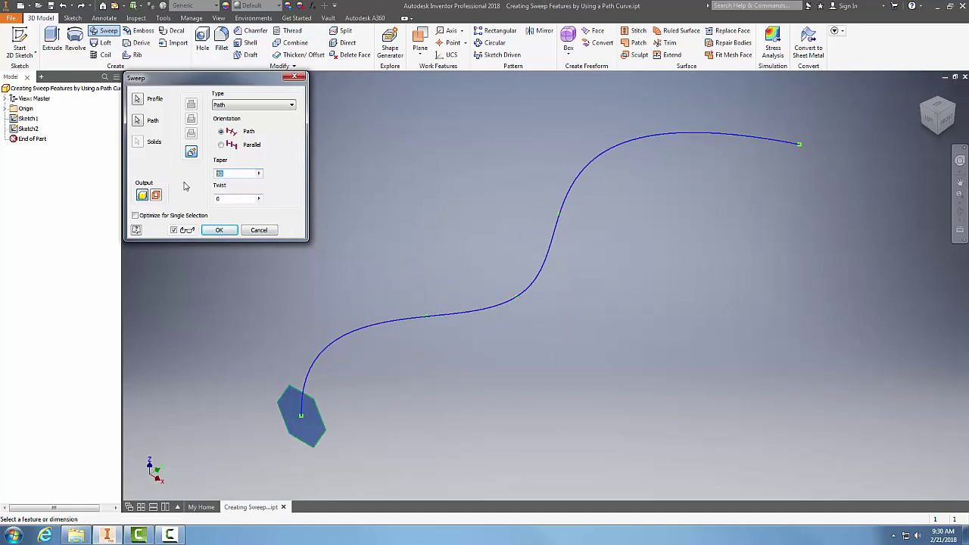
text(2)
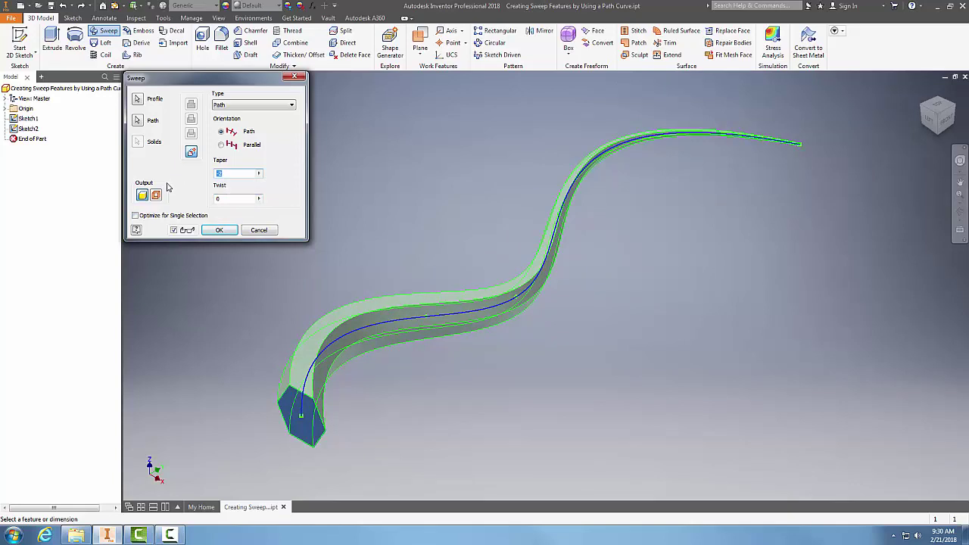
text(0)
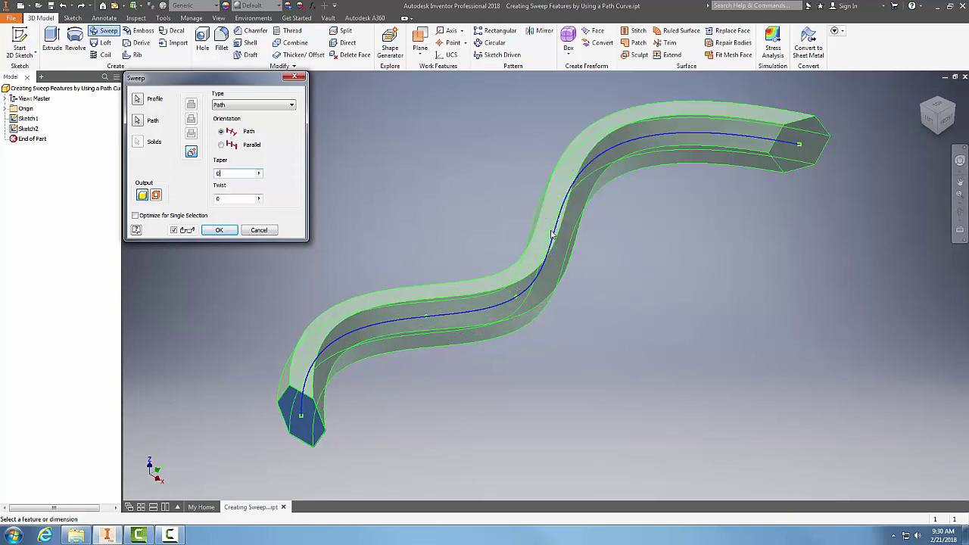
Set the twist to 45 degrees and create the twisted sweep.
click(232, 201)
text(45)
key(Return)
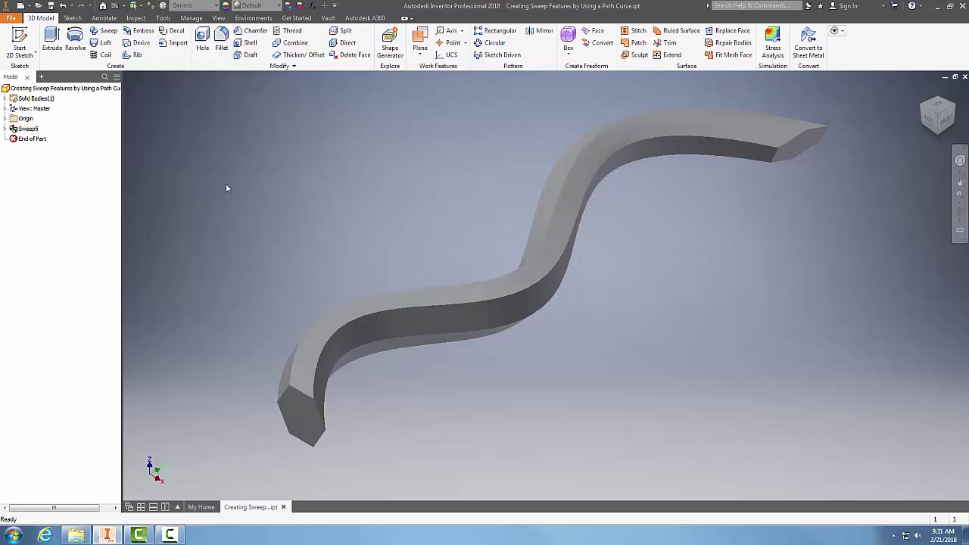
Undo the twisted sweep, restart the sweep, preview a 20° twist, then reset twist to 0.
click(63, 6)
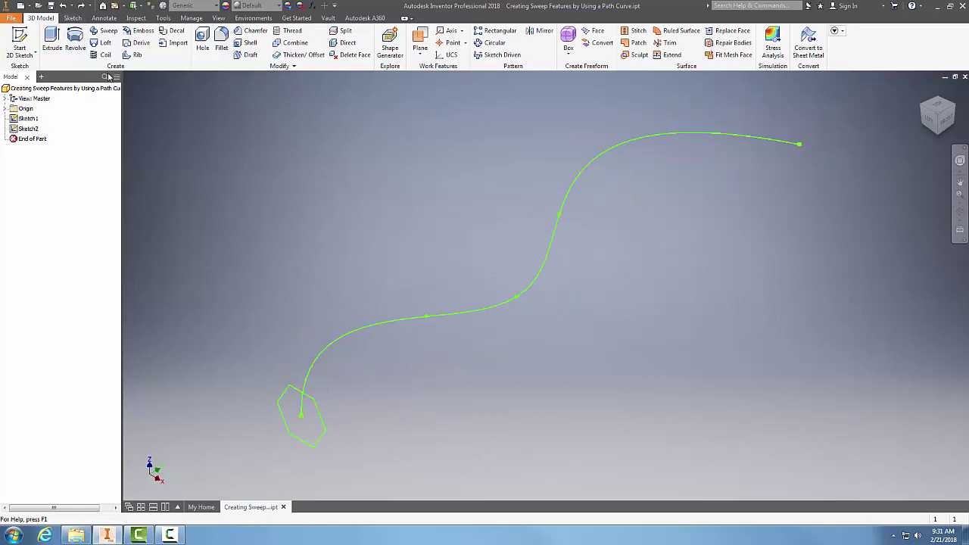
click(104, 31)
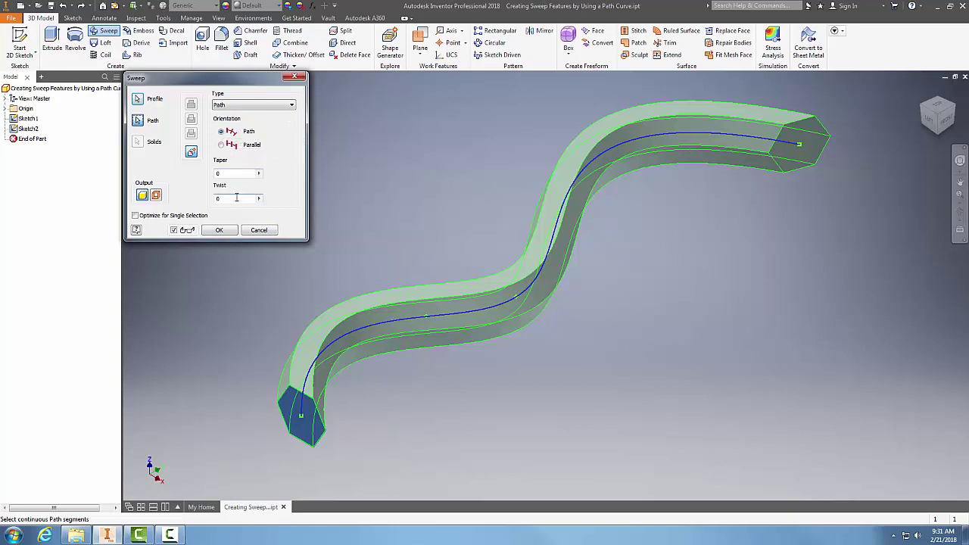
click(244, 196)
text(20)
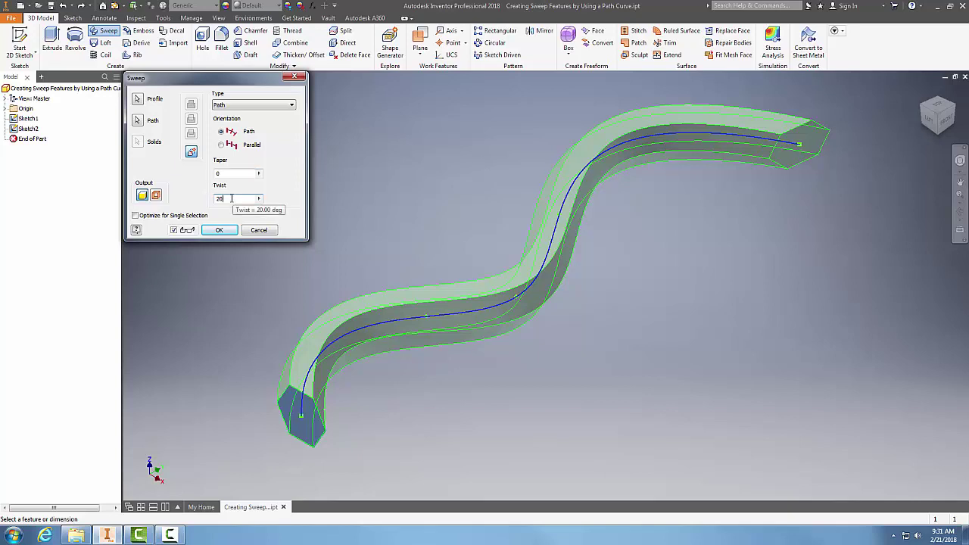
drag(231, 199, 198, 201)
text(0)
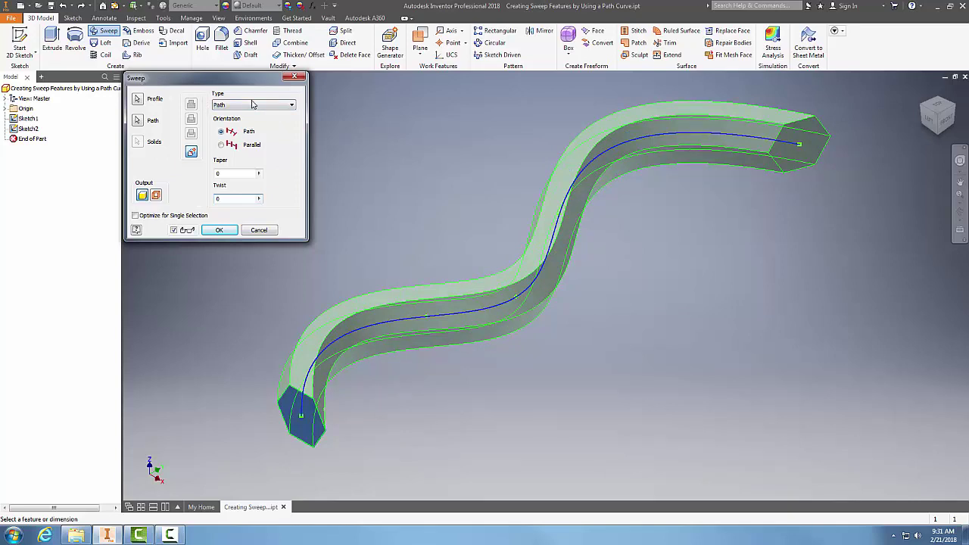
click(293, 106)
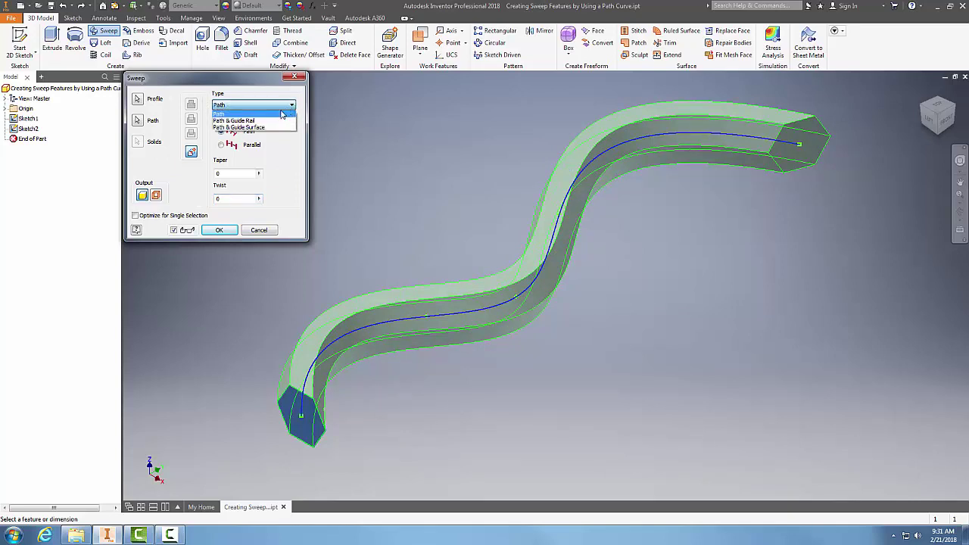
click(279, 115)
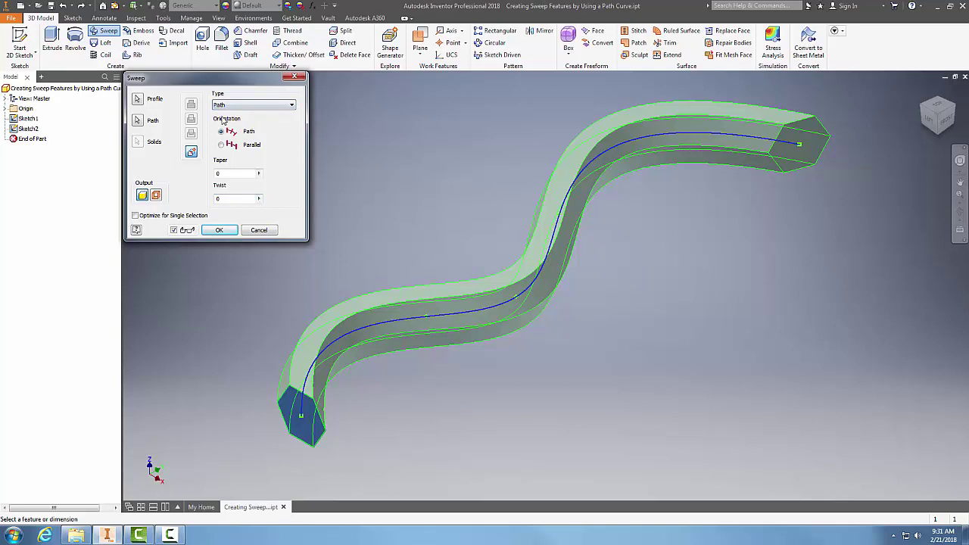